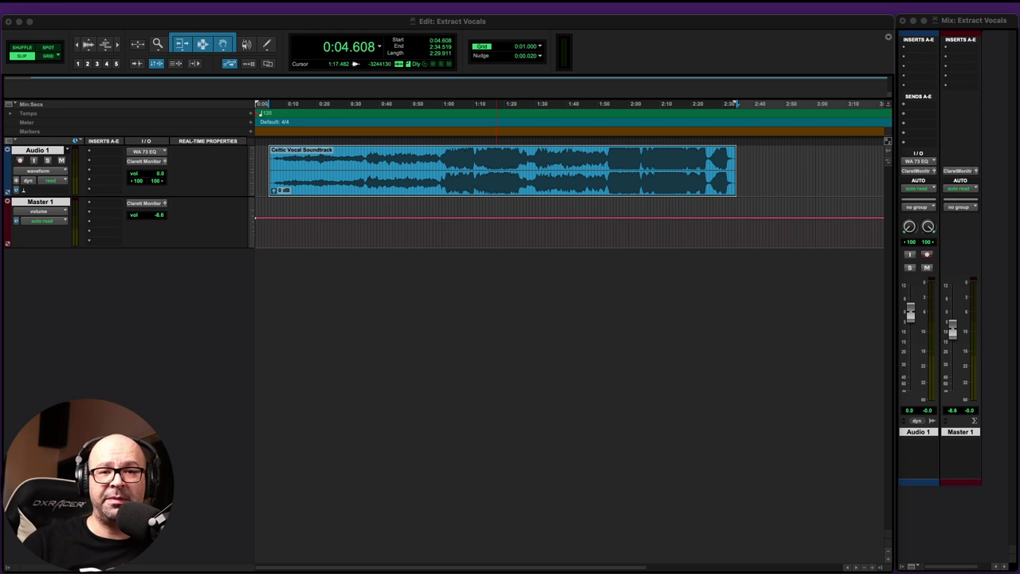
- Play the Celtic Vocal Soundtrack clip from its start through the first 30 seconds or so, then stop playback
{"action": "left_click", "coordinate": [851, 281]}
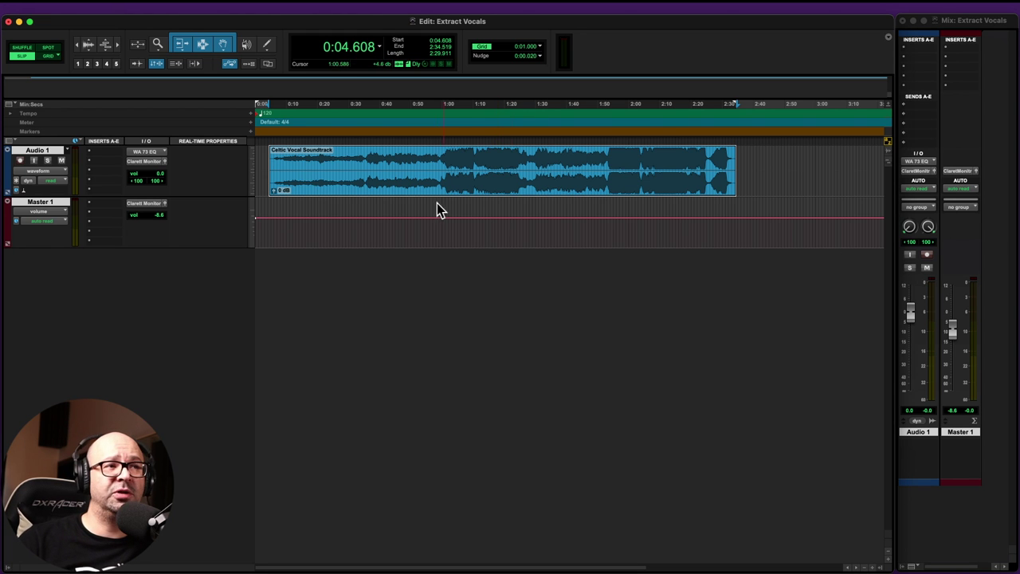
{"action": "key", "text": "space"}
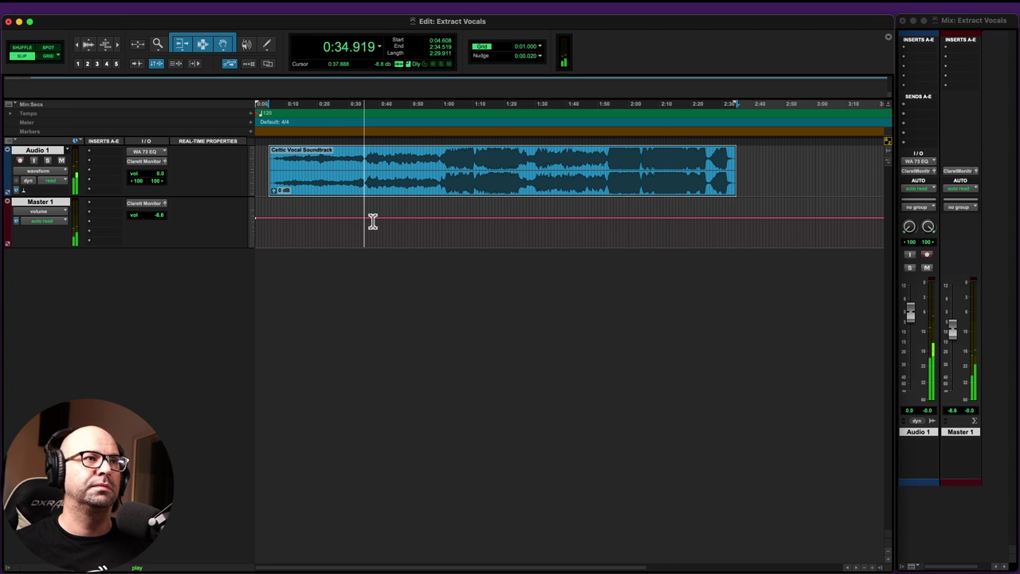
{"action": "key", "text": "space"}
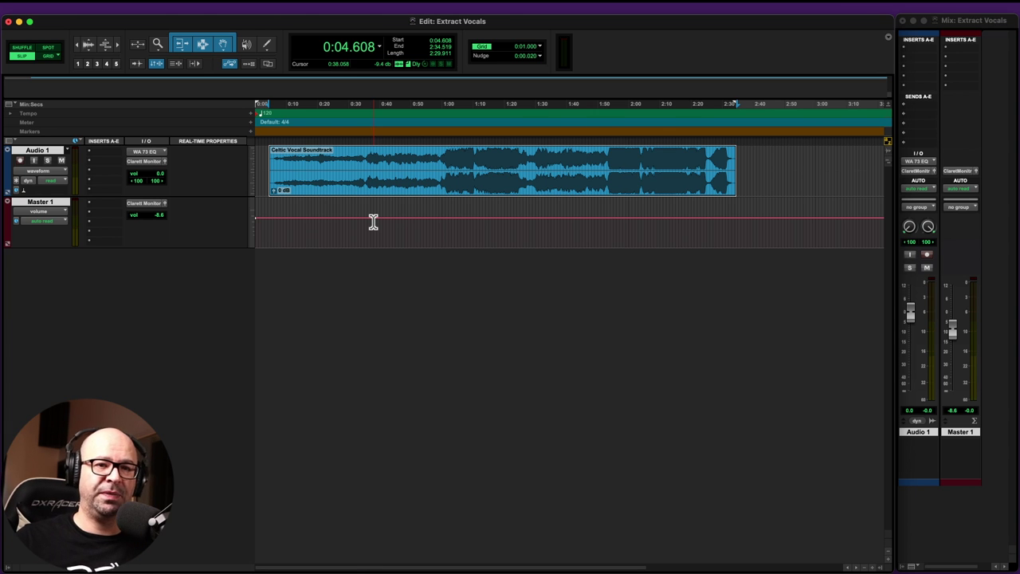
- Separate the Celtic Vocal Soundtrack clip around the vocal passage from about 0:35 to 0:59
{"action": "key", "text": "super+bracketright"}
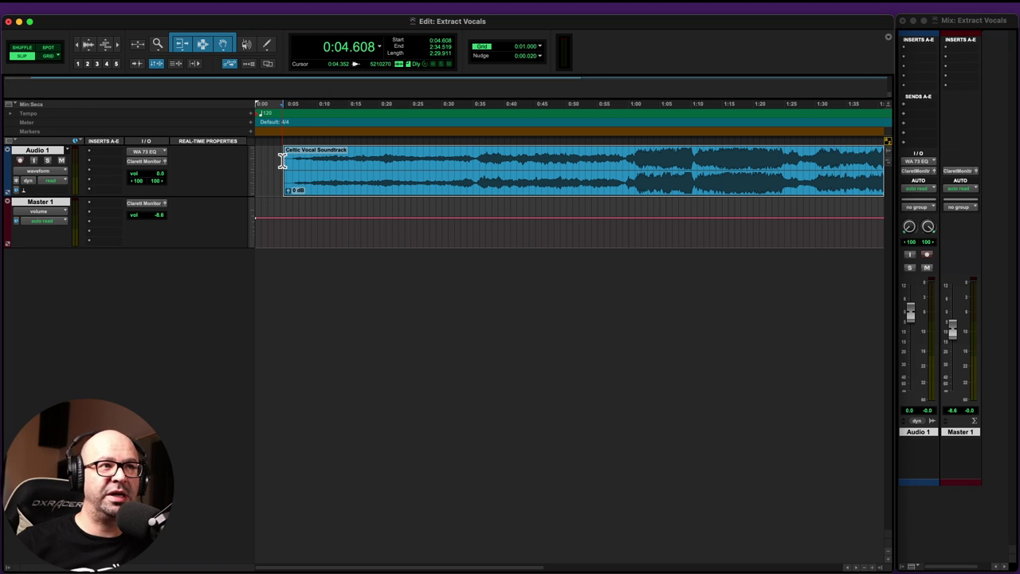
{"action": "left_click", "coordinate": [476, 166]}
{"action": "left_click_drag", "start_coordinate": [489, 166], "coordinate": [623, 174]}
{"action": "key", "text": "super+e"}
- Mute the first and third clips on the Audio 1 track
{"action": "left_click", "coordinate": [433, 191]}
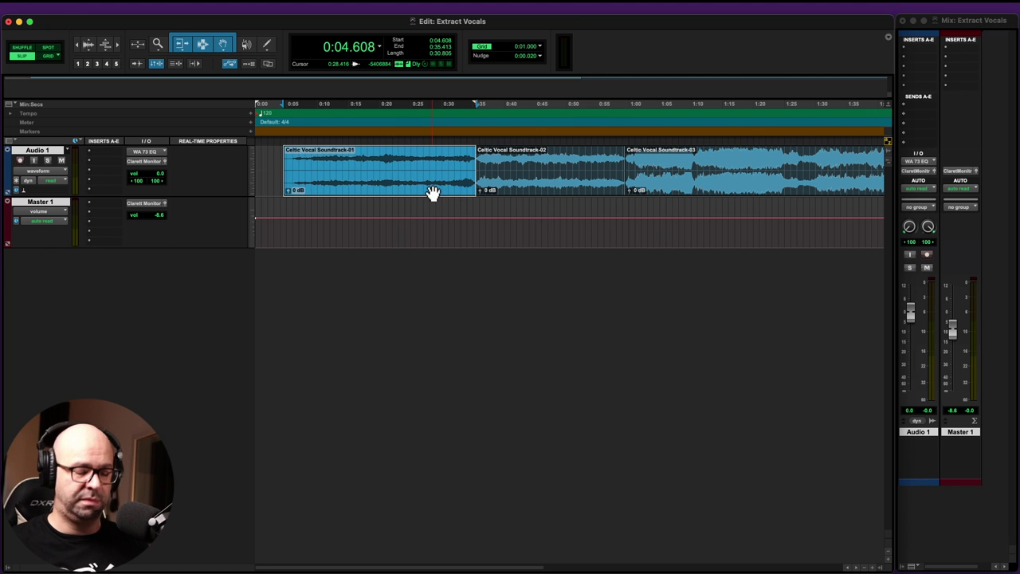
{"action": "key", "text": "super+m"}
{"action": "left_click", "coordinate": [694, 193]}
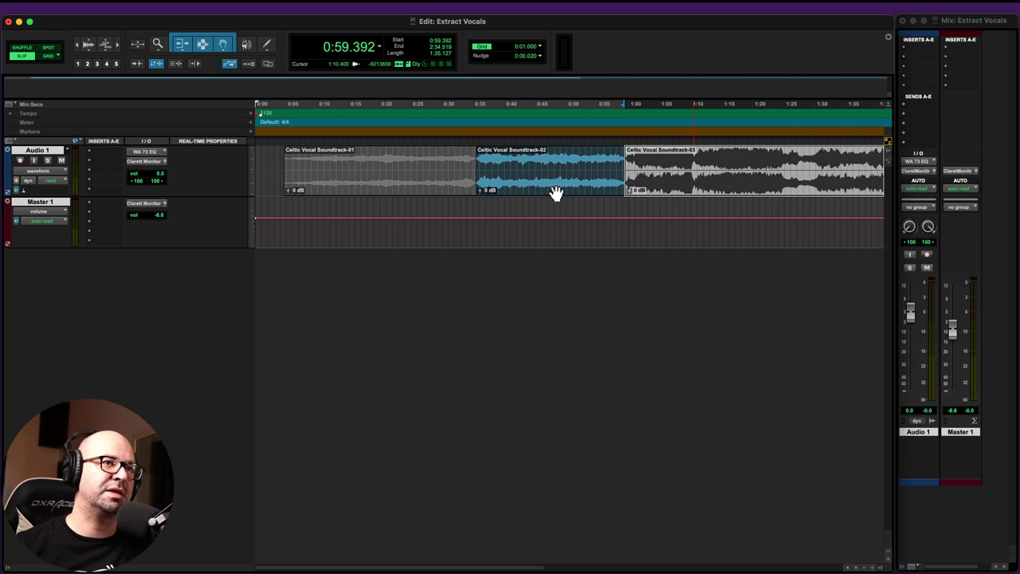
{"action": "key", "text": "super+m"}
- Enlarge the heights of the Audio 1 and Master 1 tracks and select the middle clip, Celtic Vocal Soundtrack-02
{"action": "left_click", "coordinate": [545, 191]}
{"action": "key", "text": "ctrl+Up"}
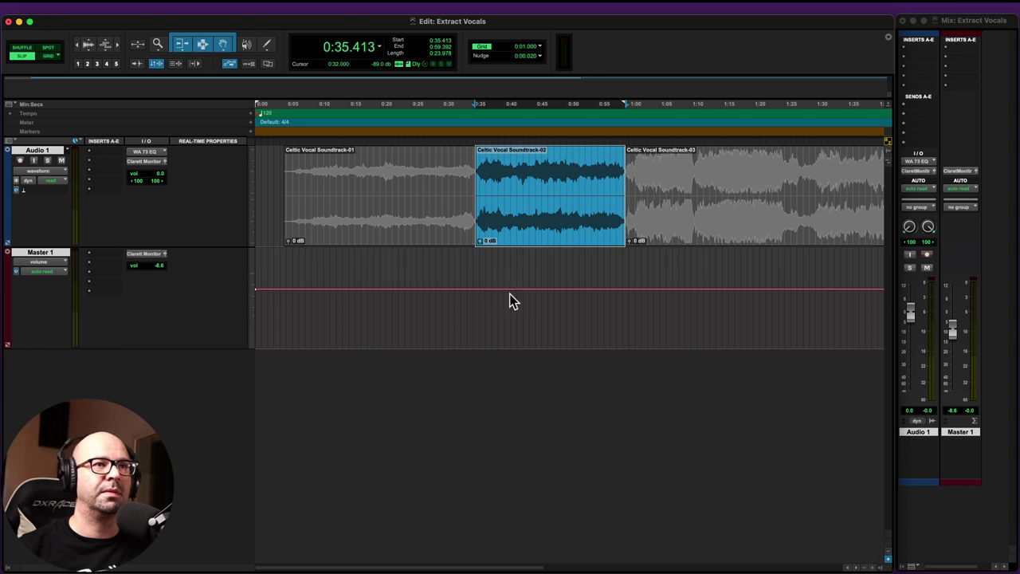
{"action": "key", "text": "ctrl+Up"}
{"action": "left_click", "coordinate": [442, 255]}
{"action": "left_click", "coordinate": [549, 232]}
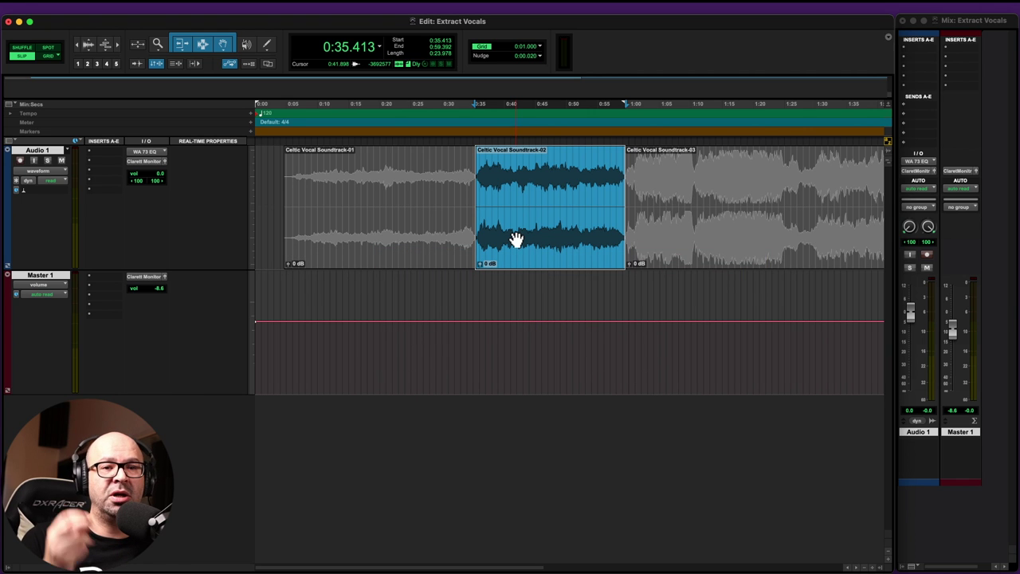
- Open iZotope's RX Pro Connect AudioSuite plug-in for the selected vocal clip
{"action": "left_click", "coordinate": [239, 8]}
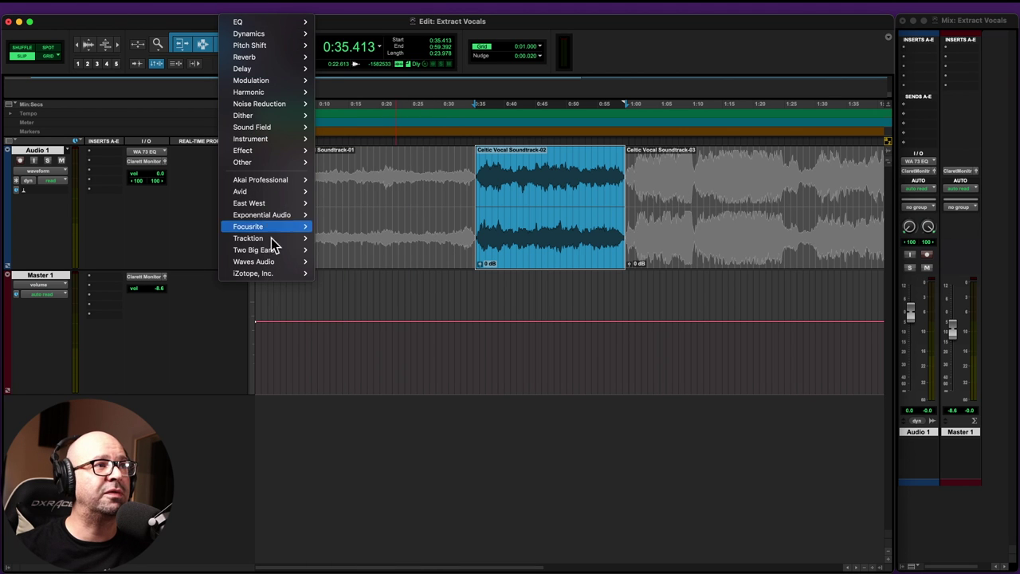
{"action": "mouse_move", "coordinate": [278, 275]}
{"action": "scroll", "coordinate": [391, 454], "scroll_direction": "down", "scroll_amount": 3}
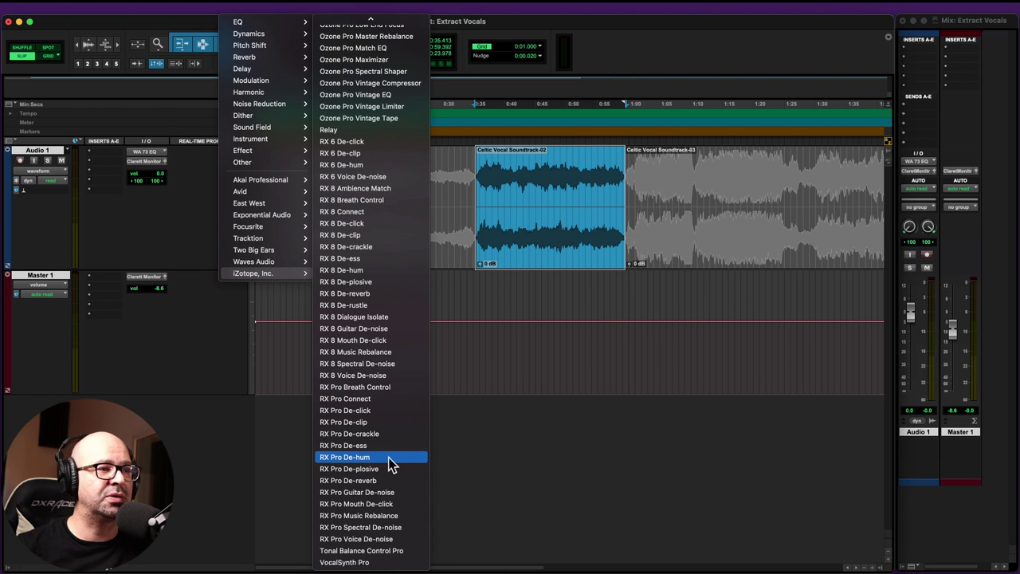
{"action": "left_click", "coordinate": [396, 400]}
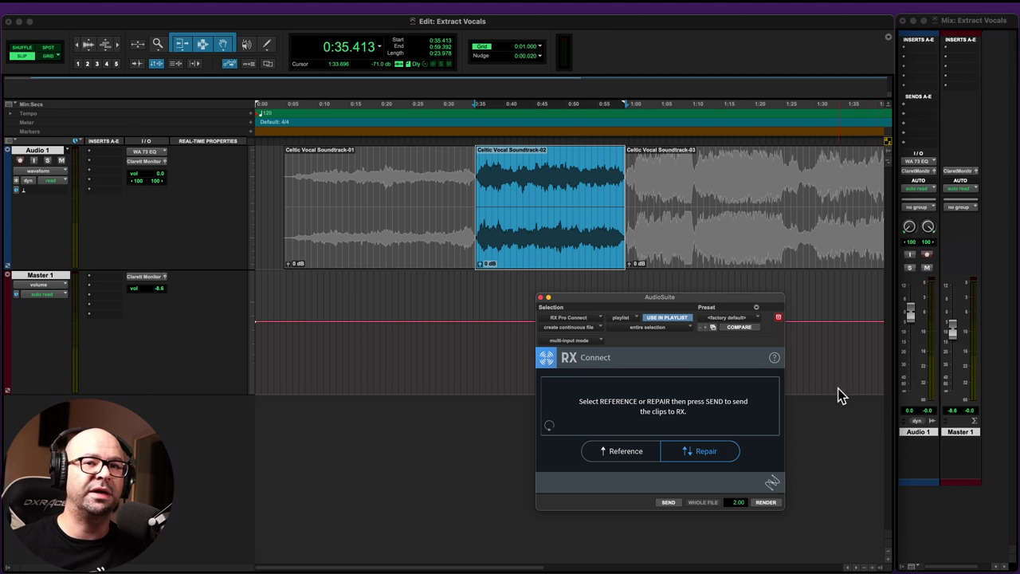
- Create one stereo Aux Input track named Playback
{"action": "key", "text": "super+shift+n"}
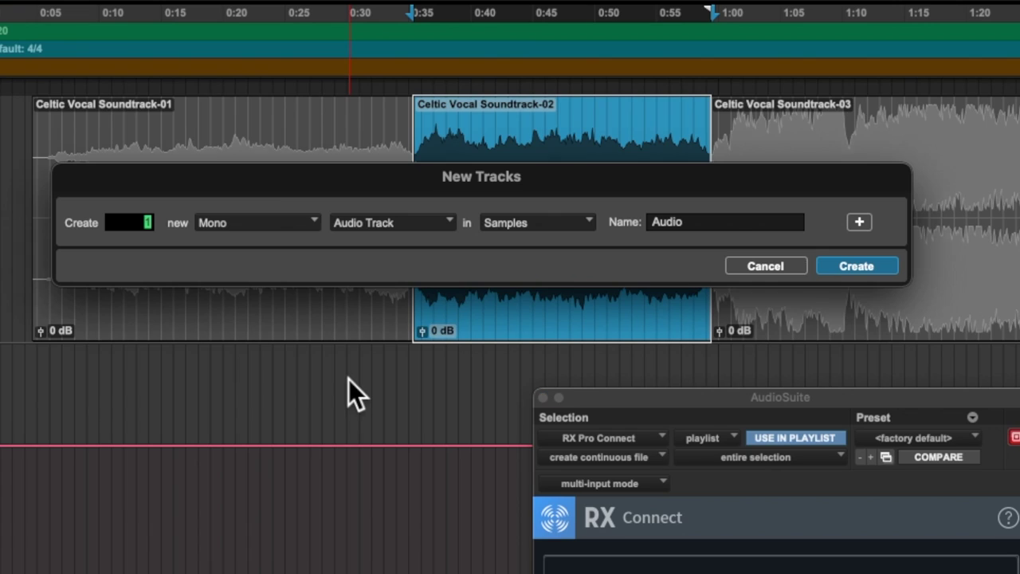
{"action": "left_click", "coordinate": [248, 226]}
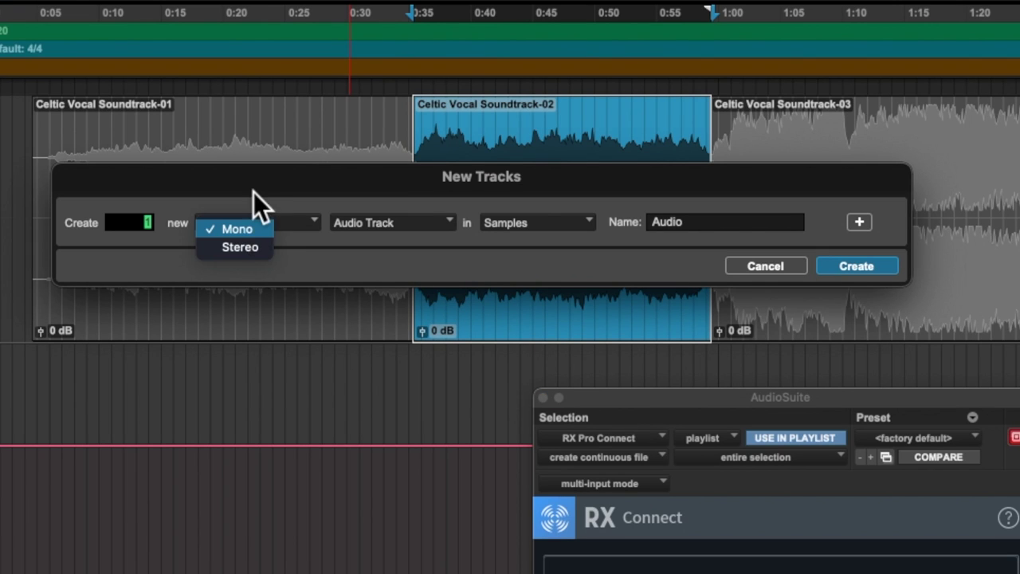
{"action": "left_click", "coordinate": [242, 246]}
{"action": "left_click", "coordinate": [395, 223]}
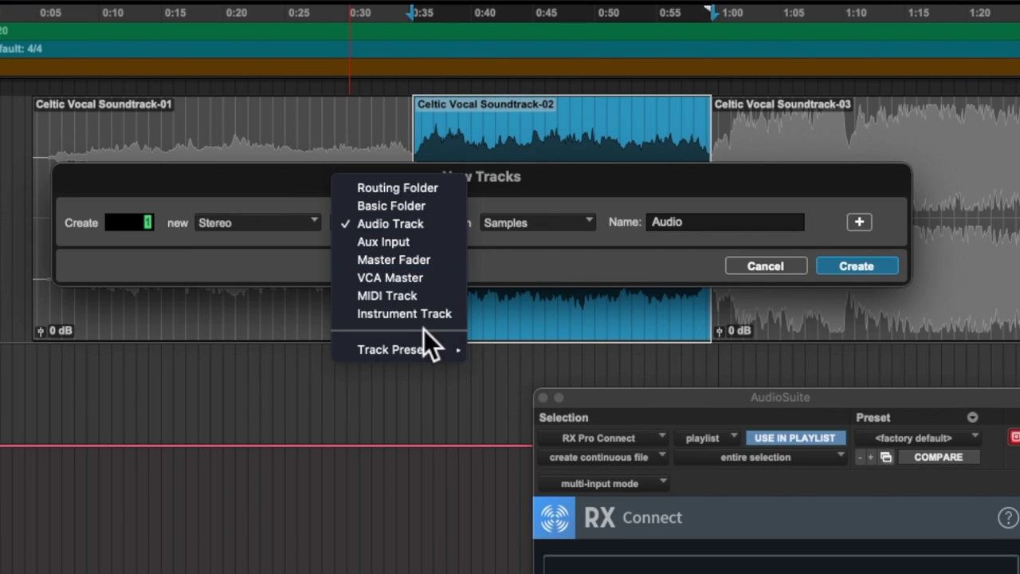
{"action": "left_click", "coordinate": [428, 243]}
{"action": "left_click", "coordinate": [655, 221]}
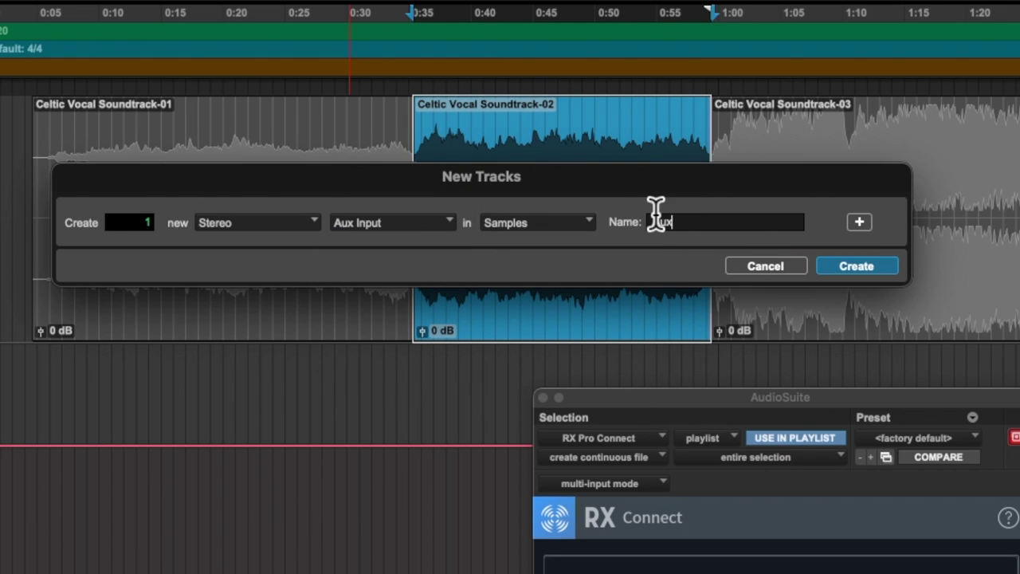
{"action": "double_click", "coordinate": [663, 221]}
{"action": "type", "text": "Playback"}
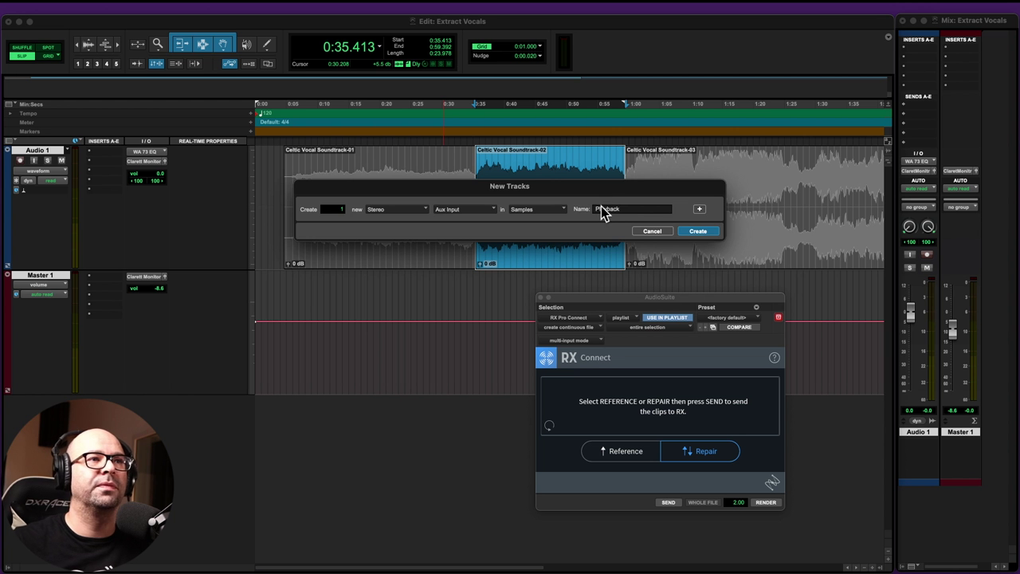
{"action": "key", "text": "Return"}
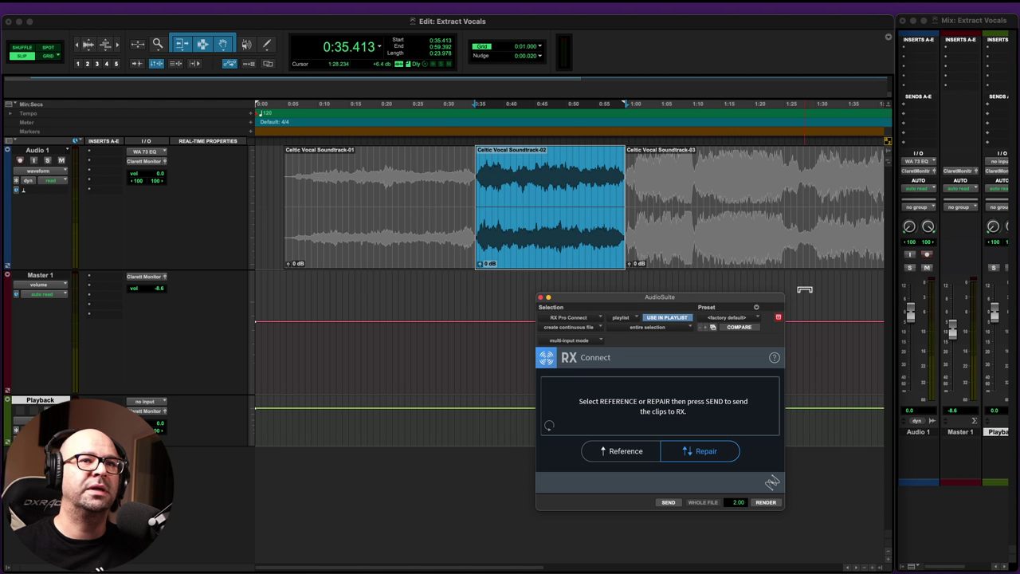
- Insert the stereo multichannel RX Pro Monitor plug-in on the Playback track and place its window beside RX Connect
{"action": "left_click", "coordinate": [107, 401]}
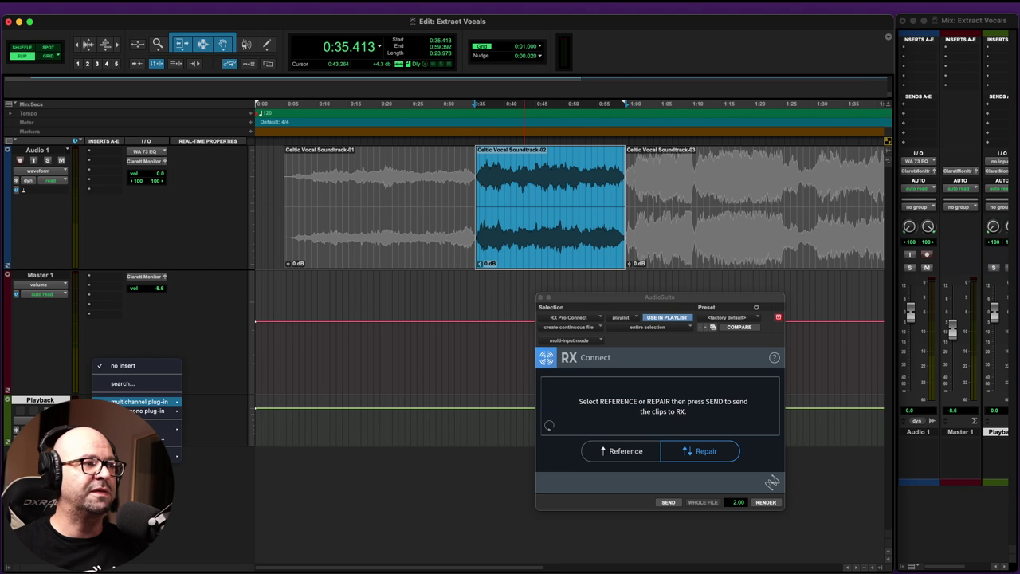
{"action": "mouse_move", "coordinate": [143, 401]}
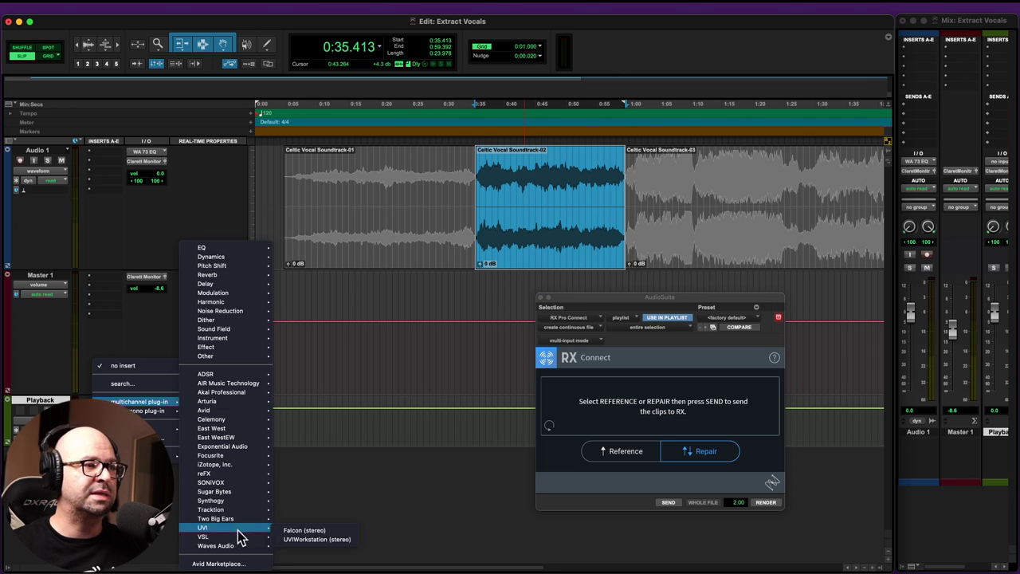
{"action": "mouse_move", "coordinate": [249, 470]}
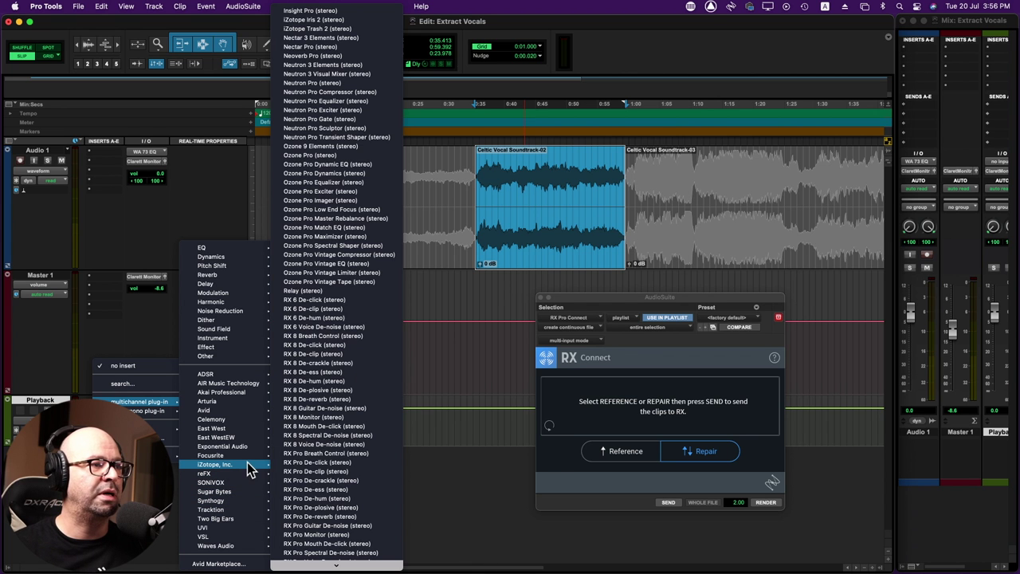
{"action": "scroll", "coordinate": [359, 468], "scroll_direction": "down", "scroll_amount": 3}
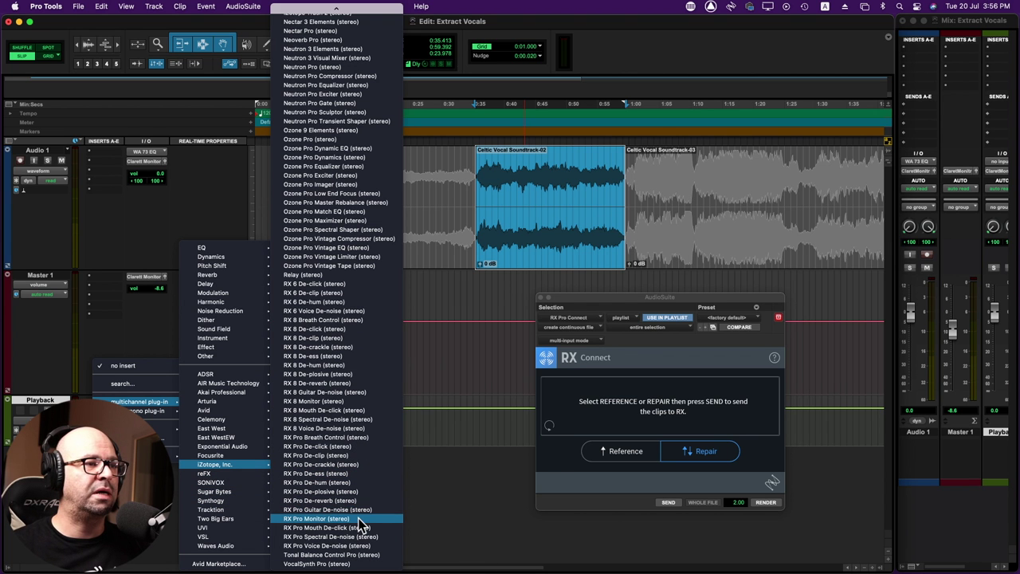
{"action": "left_click", "coordinate": [360, 524]}
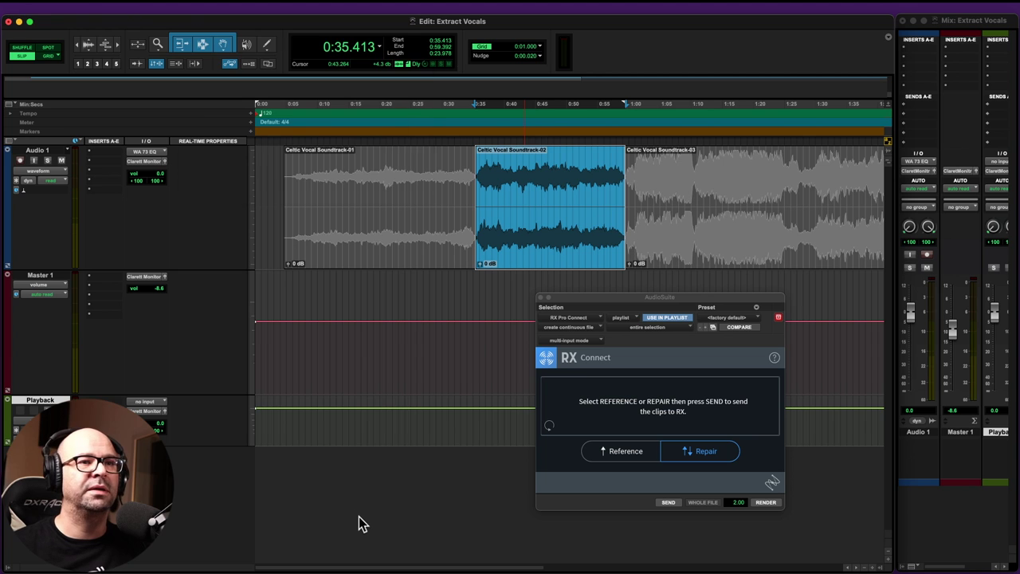
{"action": "left_click_drag", "start_coordinate": [309, 36], "coordinate": [341, 359]}
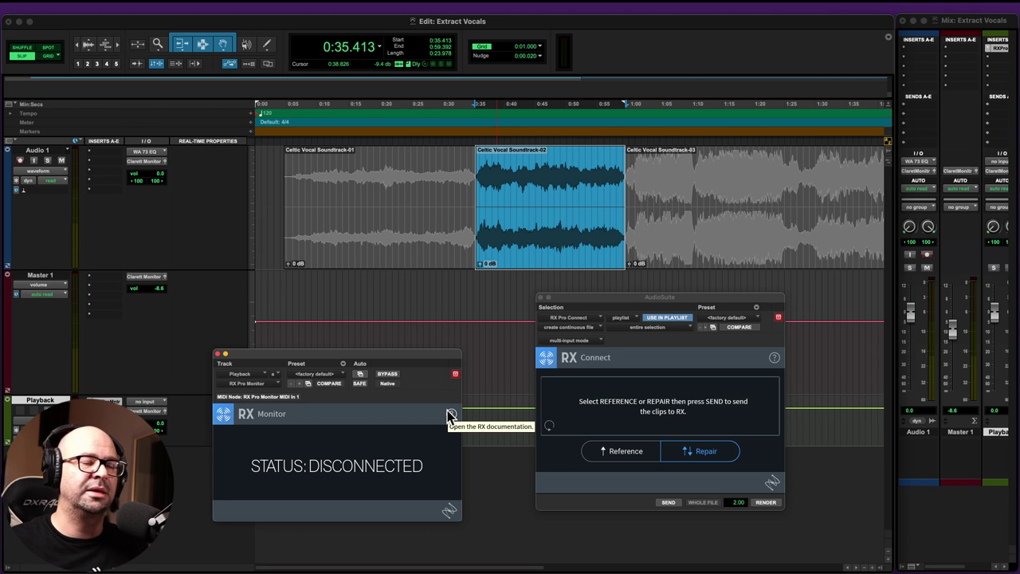
- Send the selected middle clip from RX Connect to the RX editor for repair
{"action": "left_click", "coordinate": [560, 259]}
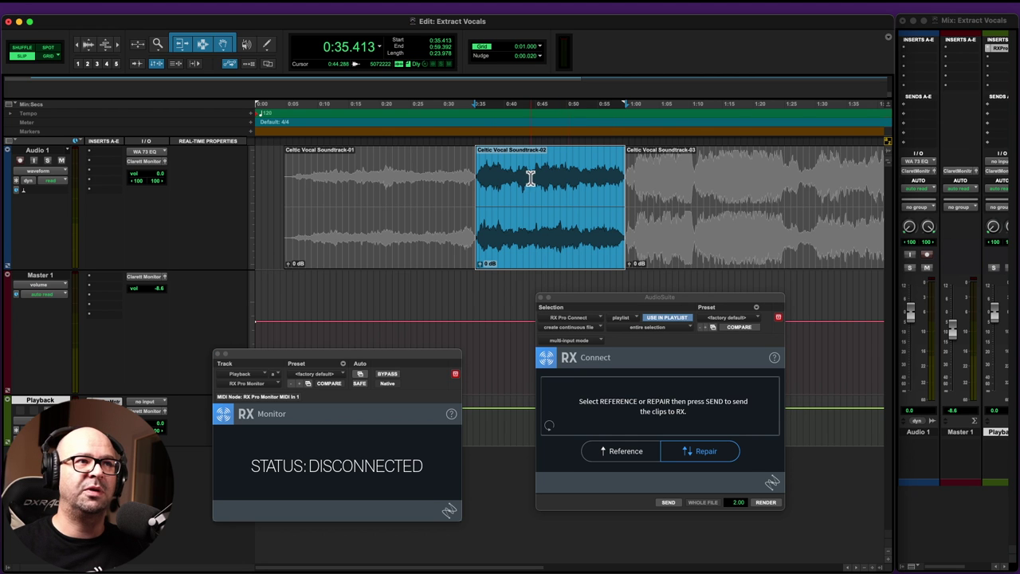
{"action": "left_click", "coordinate": [669, 502]}
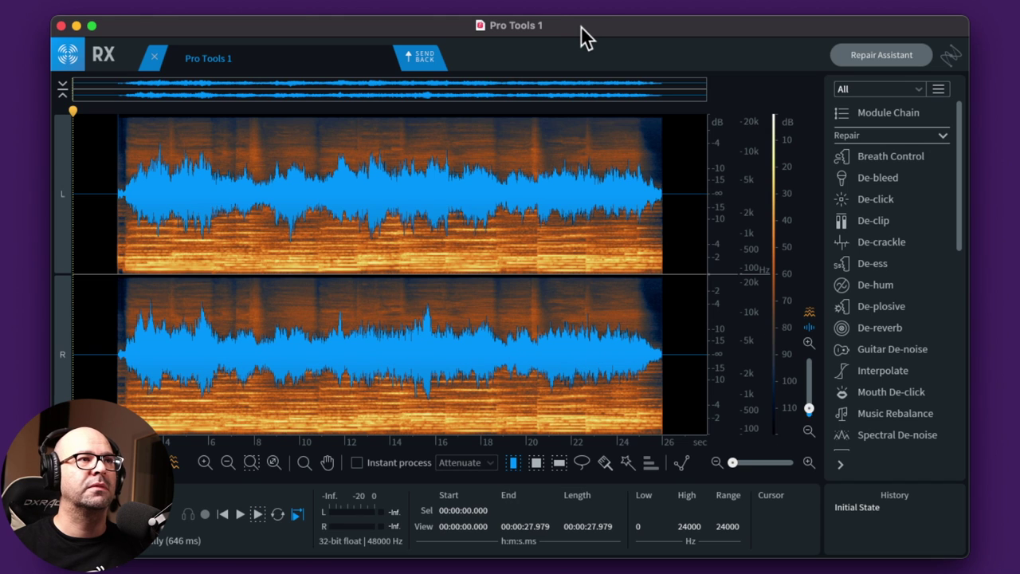
{"action": "left_click", "coordinate": [586, 35]}
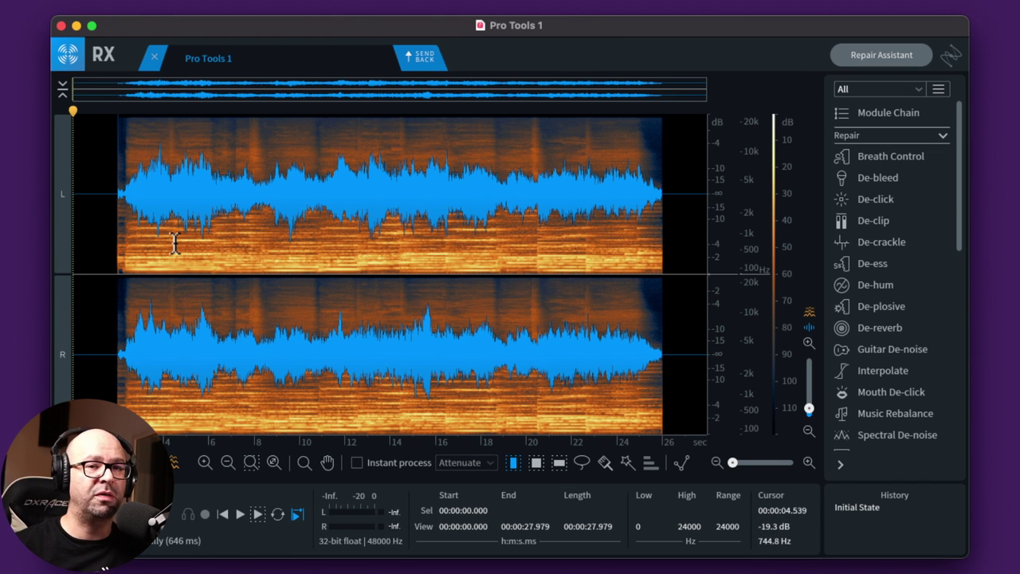
- Play the imported clip in RX from about 3.7 seconds to about 10 seconds, then stop
{"action": "key", "text": "space"}
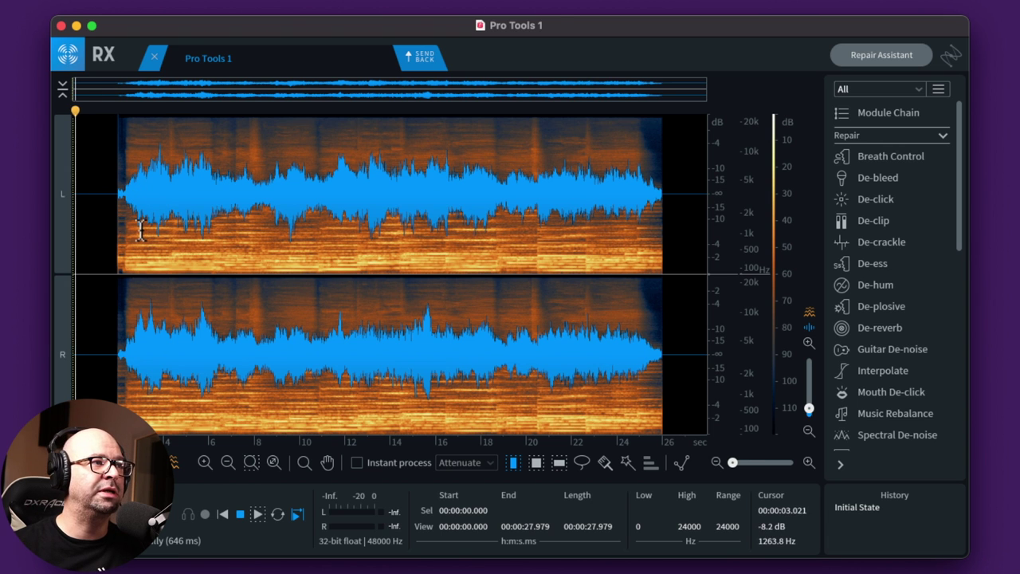
{"action": "left_click", "coordinate": [158, 249]}
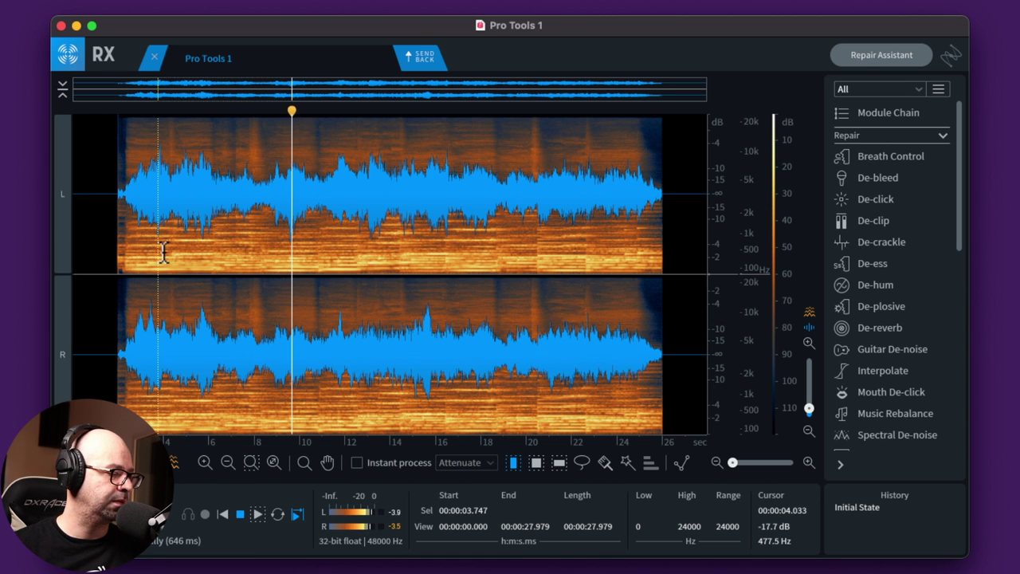
{"action": "key", "text": "space"}
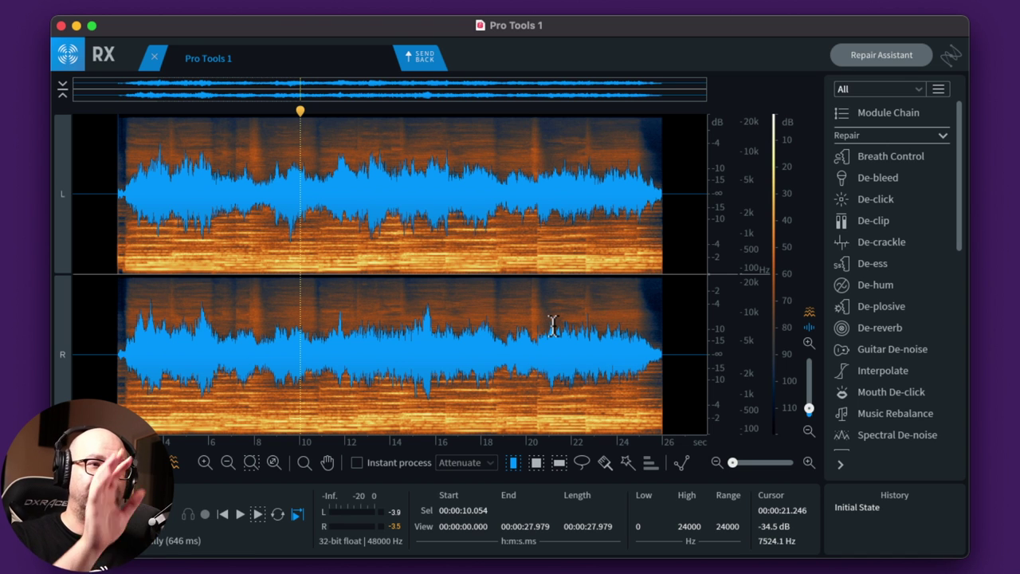
- Open the Music Rebalance module and set the Bass, Percussion and Other gains to -Inf., keeping only Vocal
{"action": "left_click_drag", "start_coordinate": [961, 200], "coordinate": [954, 242]}
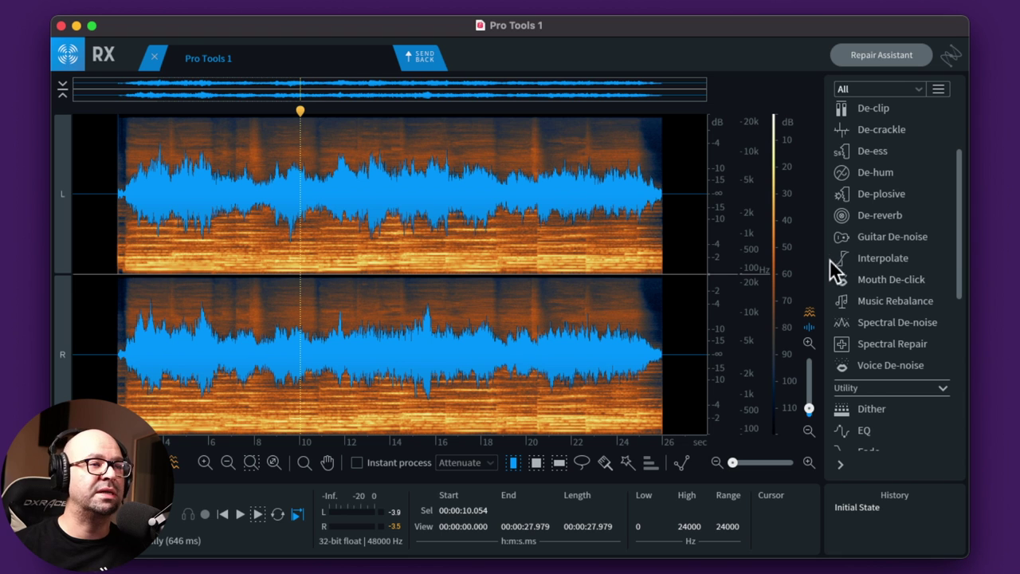
{"action": "left_click", "coordinate": [877, 300]}
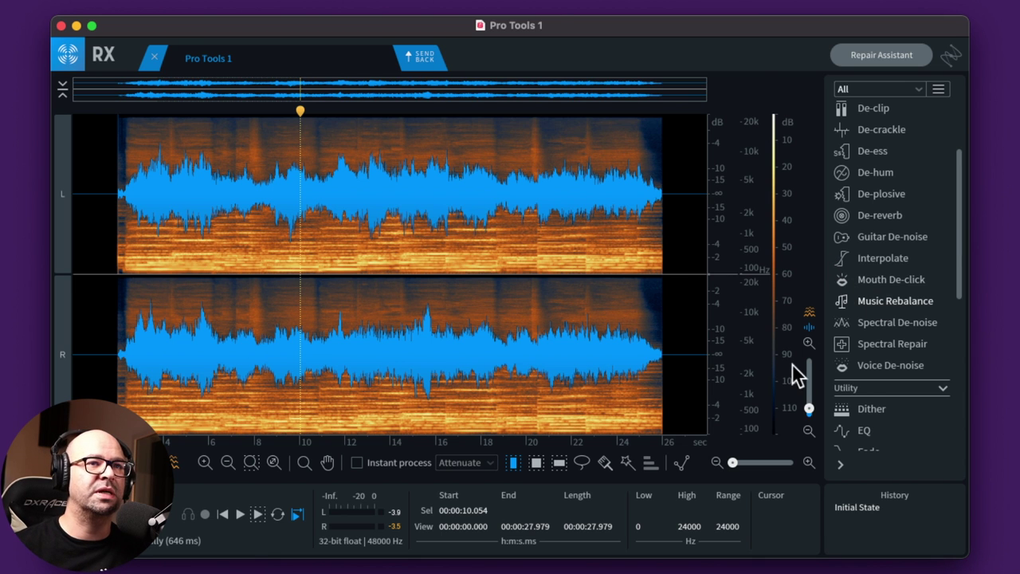
{"action": "left_click_drag", "start_coordinate": [649, 48], "coordinate": [628, 84]}
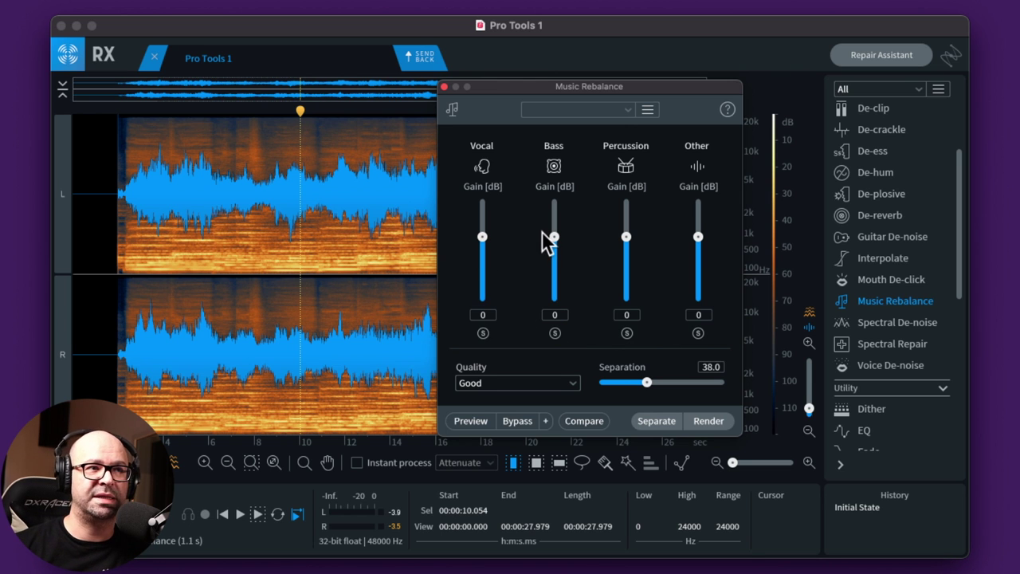
{"action": "left_click_drag", "start_coordinate": [555, 236], "coordinate": [563, 390]}
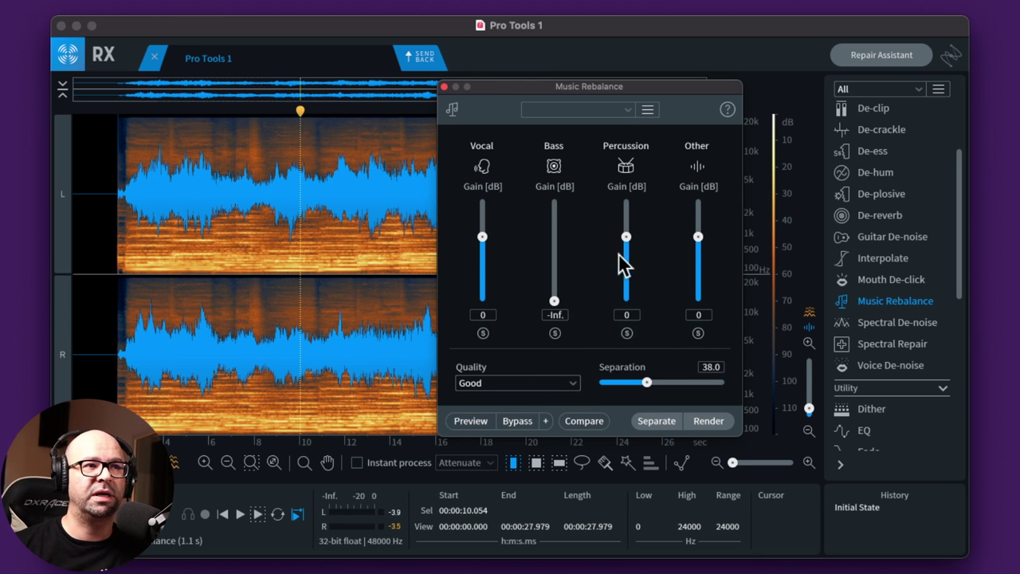
{"action": "left_click_drag", "start_coordinate": [627, 237], "coordinate": [632, 358]}
{"action": "left_click_drag", "start_coordinate": [698, 248], "coordinate": [715, 388]}
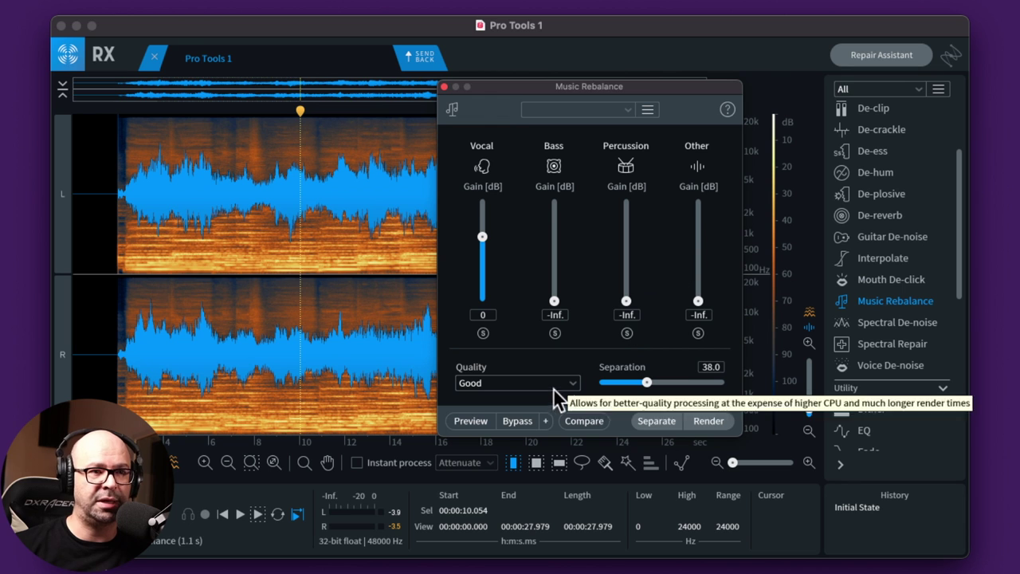
{"action": "key", "text": "space"}
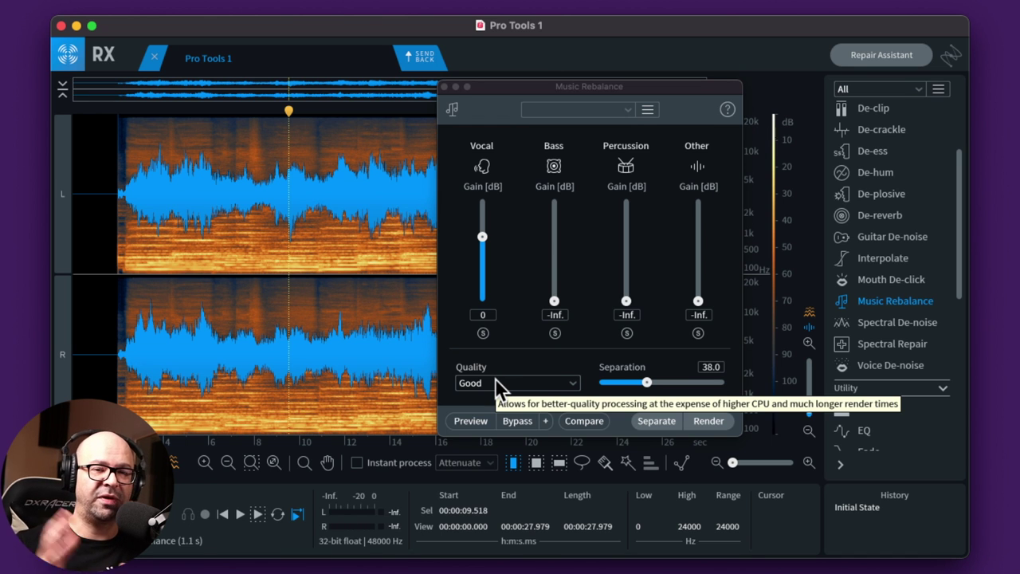
- Set the Music Rebalance quality to Better and render it over the entire clip
{"action": "left_click", "coordinate": [520, 383]}
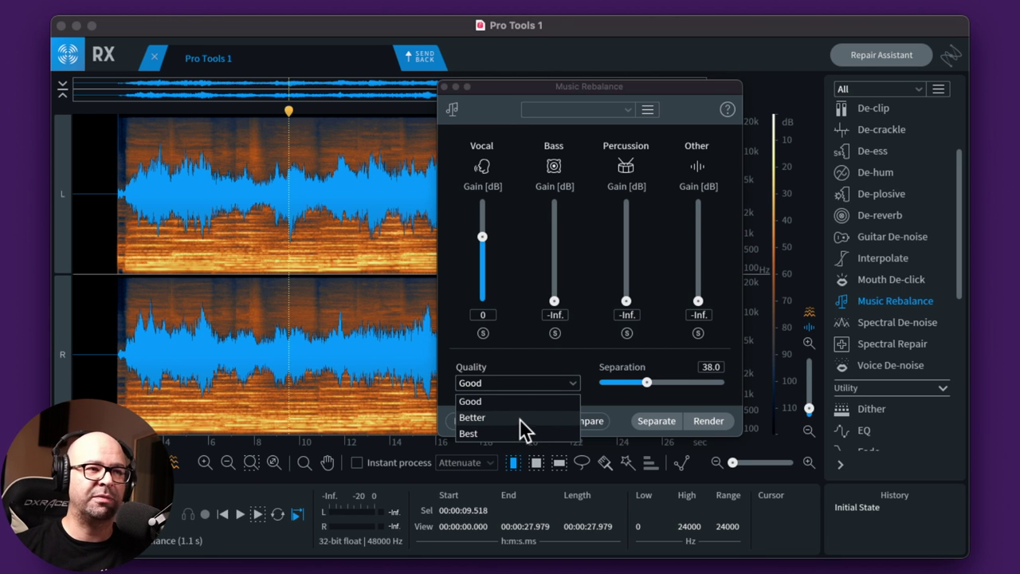
{"action": "left_click", "coordinate": [519, 417]}
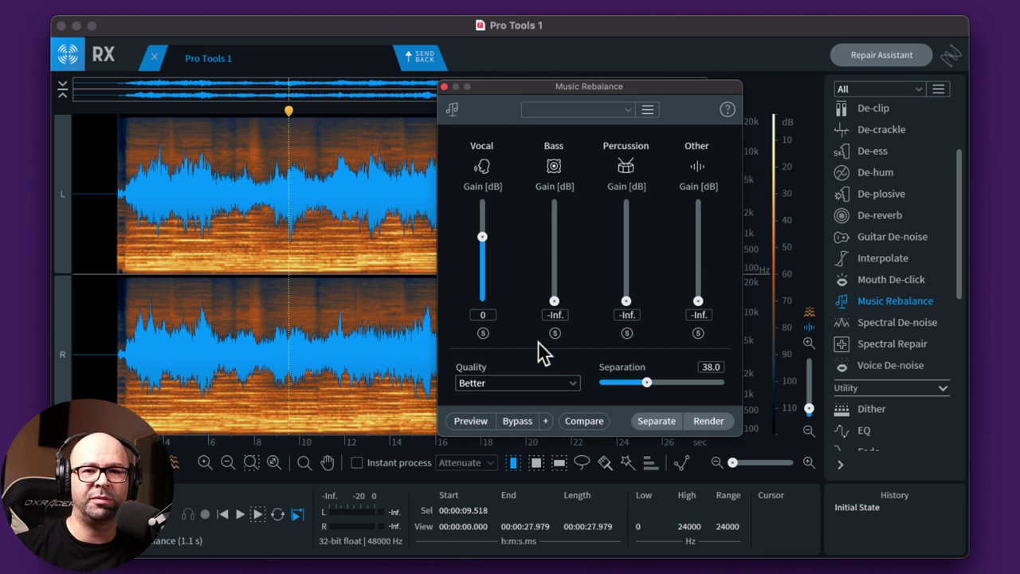
{"action": "double_click", "coordinate": [378, 289]}
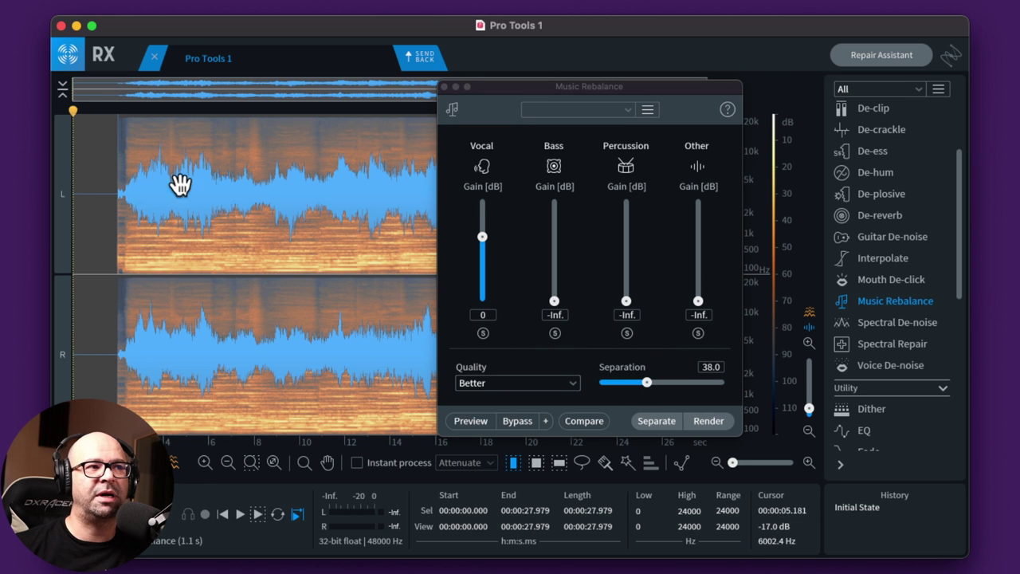
{"action": "left_click", "coordinate": [713, 428]}
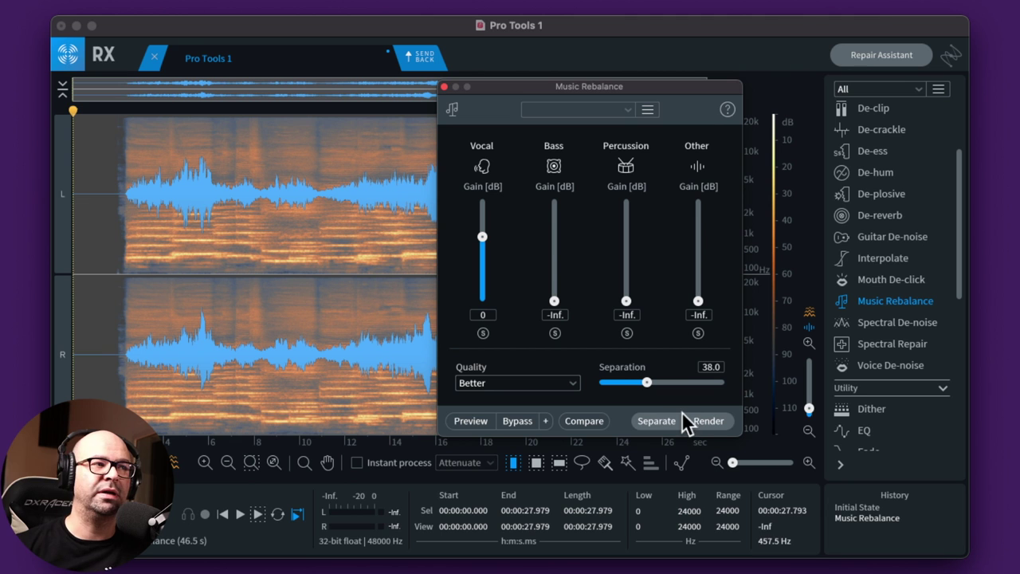
- Play the rendered vocals from about 3 seconds to about 25.6 seconds, then stop
{"action": "left_click", "coordinate": [155, 239]}
{"action": "left_click", "coordinate": [141, 227]}
{"action": "key", "text": "space"}
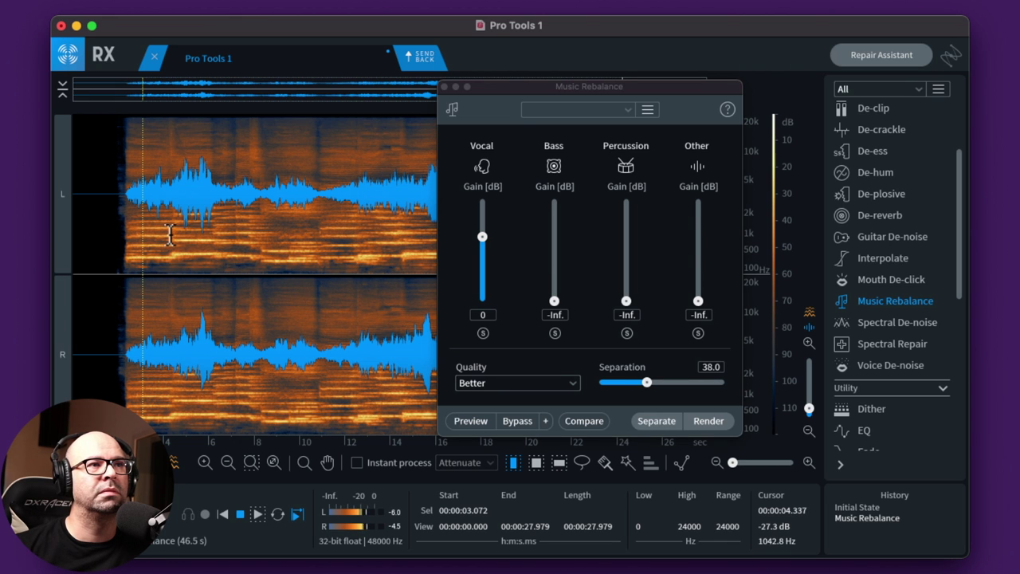
{"action": "key", "text": "space"}
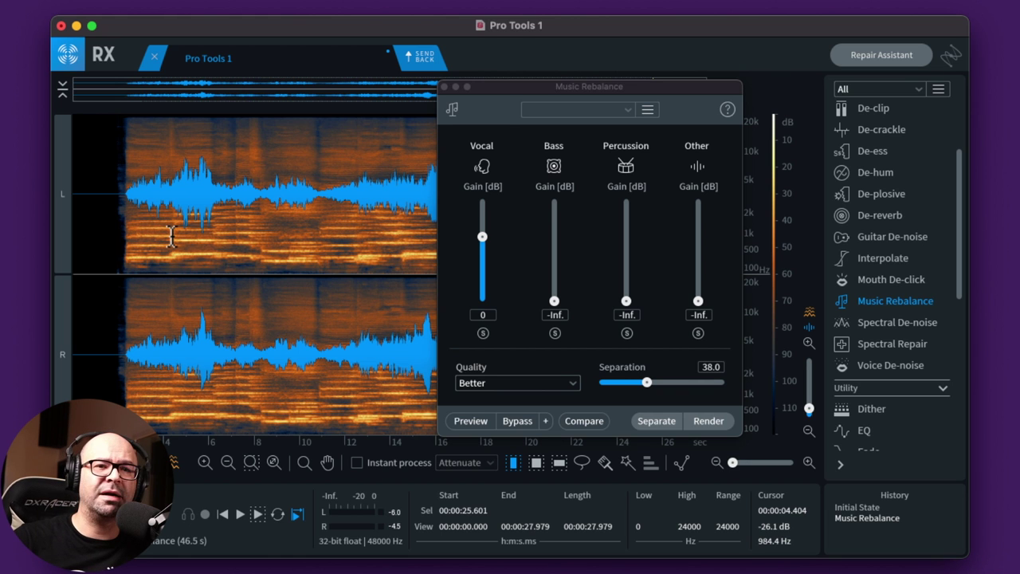
- Compare before and after: undo Music Rebalance and play from 2 seconds, then restore it and play from about 2 seconds
{"action": "key", "text": "super+z"}
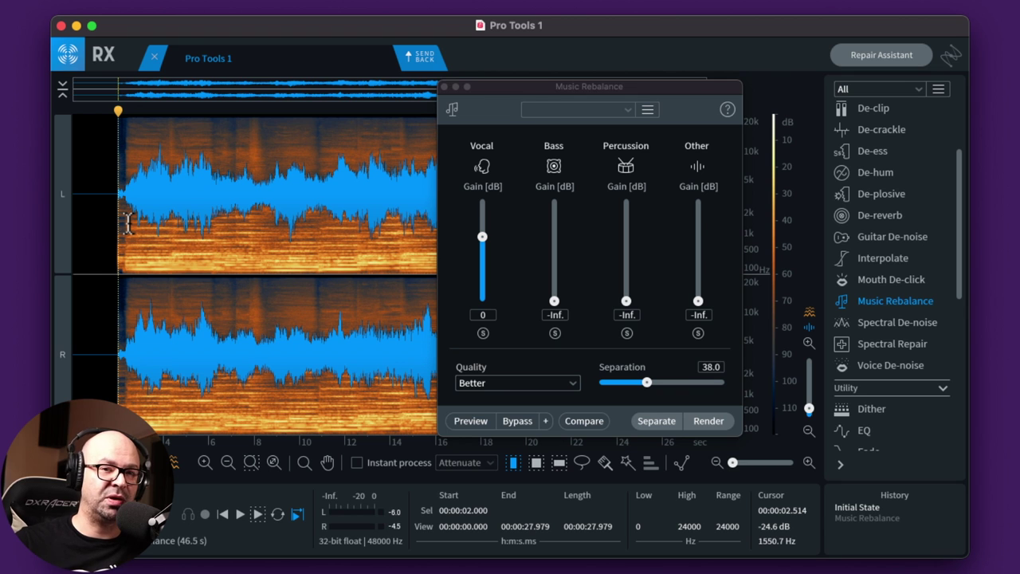
{"action": "key", "text": "space"}
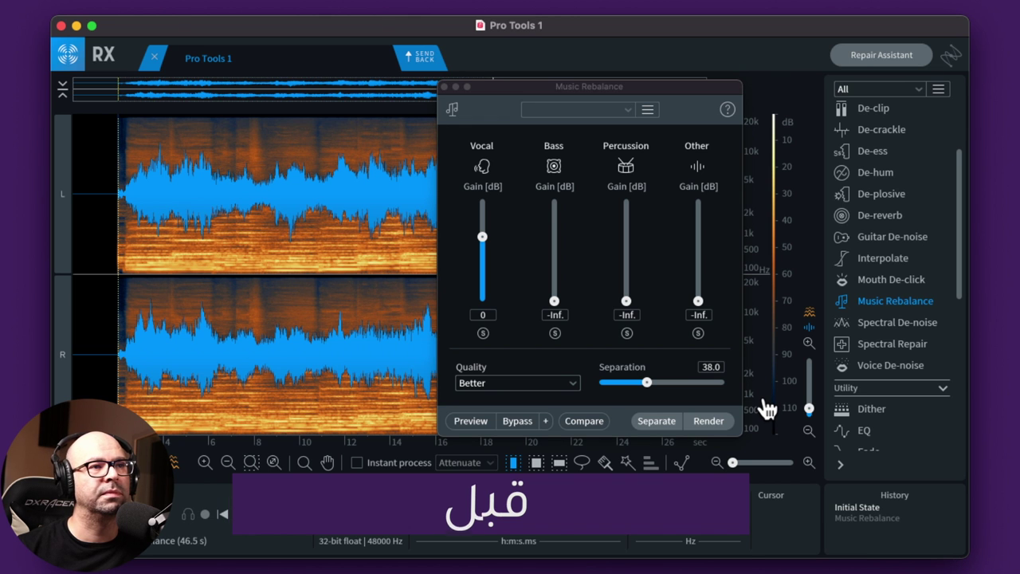
{"action": "left_click", "coordinate": [872, 518]}
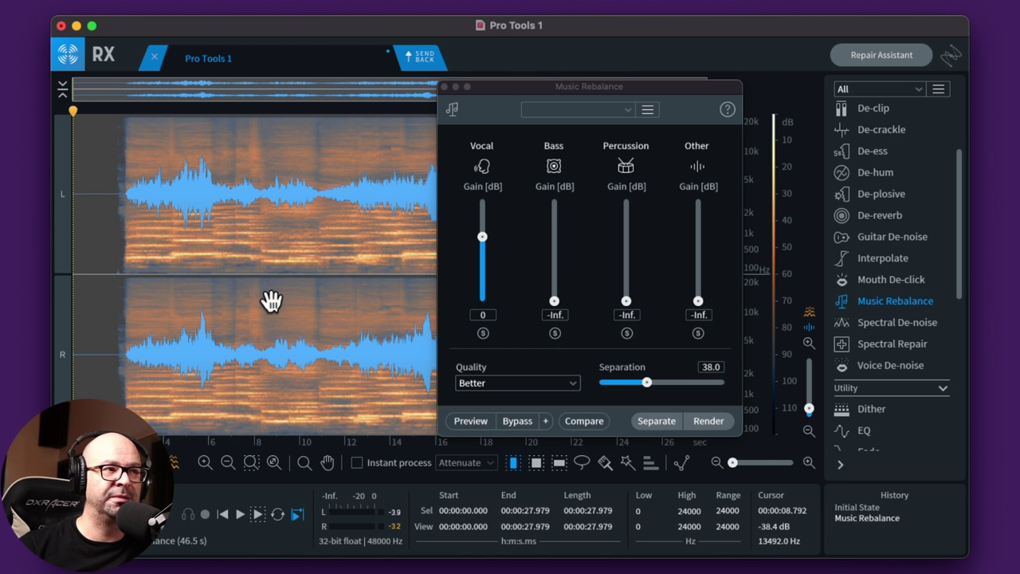
{"action": "left_click", "coordinate": [124, 239]}
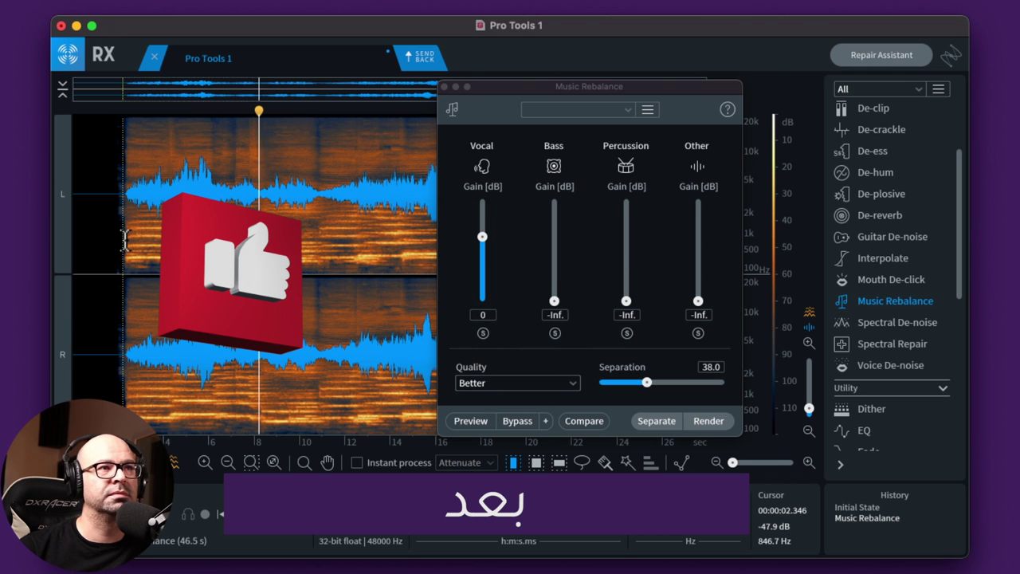
- Close the Music Rebalance module, stop playback and place the playhead at about 15.4 seconds
{"action": "left_click", "coordinate": [444, 87]}
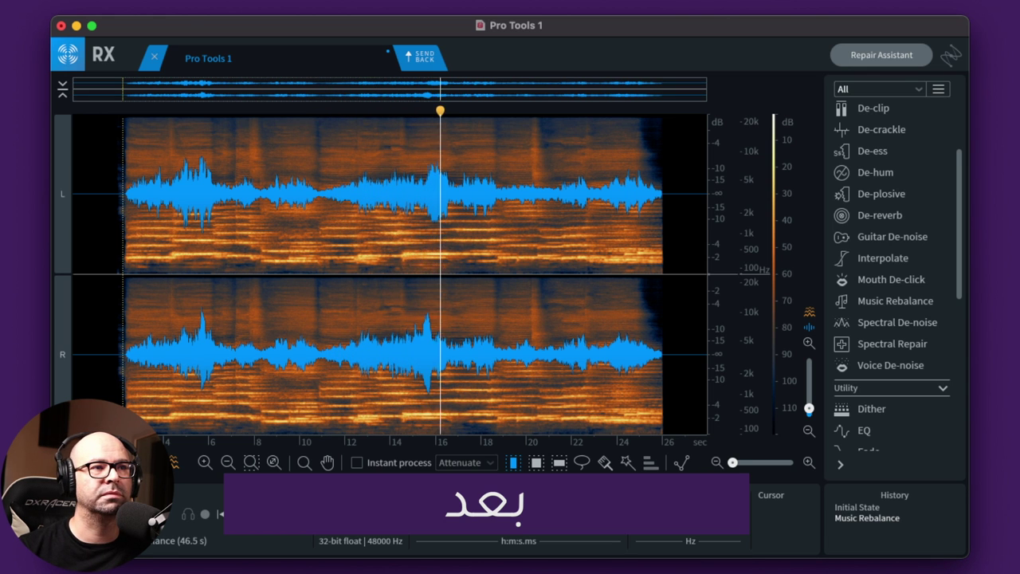
{"action": "key", "text": "space"}
{"action": "left_click_drag", "start_coordinate": [167, 199], "coordinate": [505, 200]}
{"action": "left_click", "coordinate": [421, 205]}
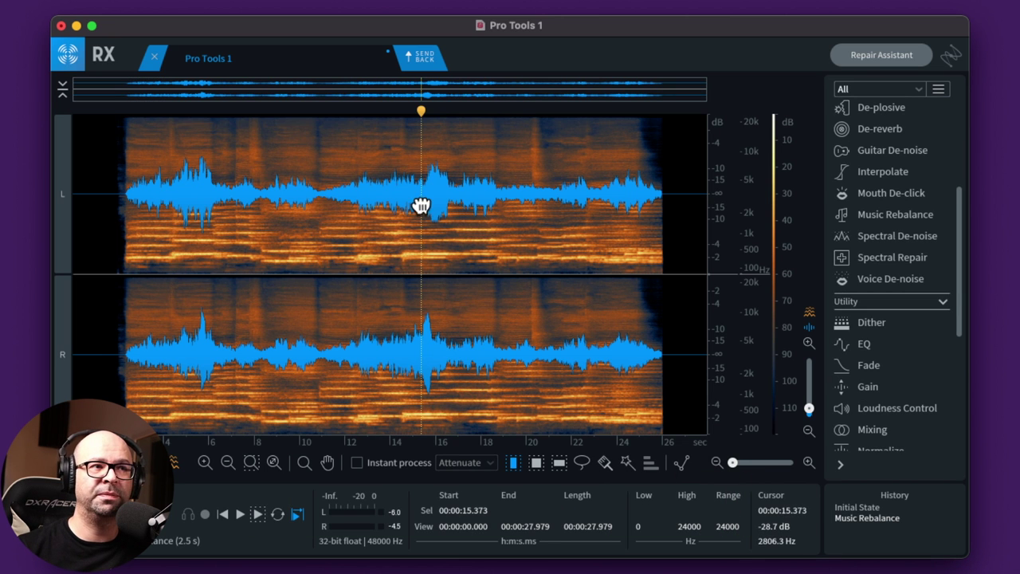
- Send the extracted vocals back to Pro Tools, render them onto the selected clip and play the result
{"action": "left_click", "coordinate": [423, 63]}
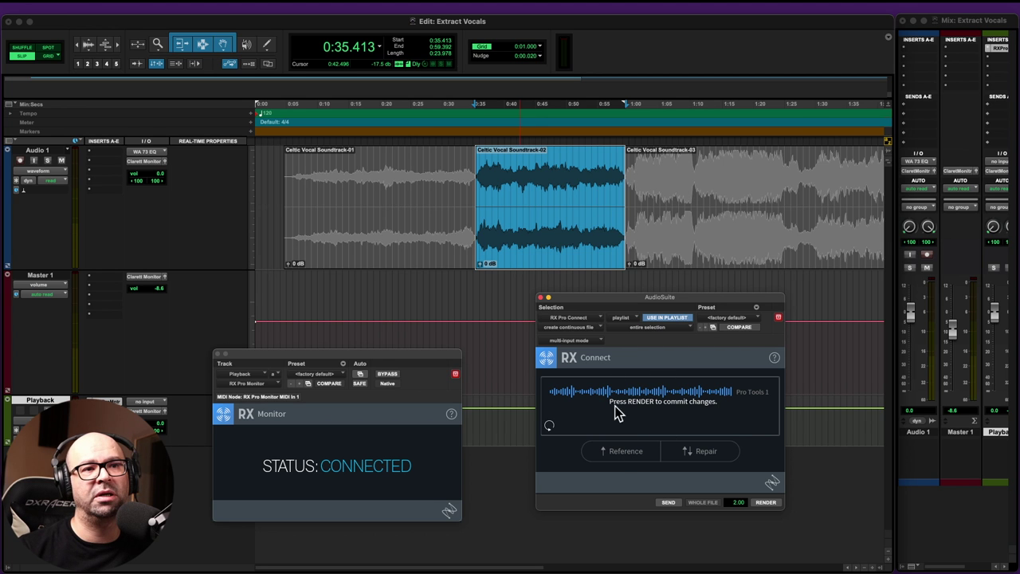
{"action": "left_click", "coordinate": [762, 502]}
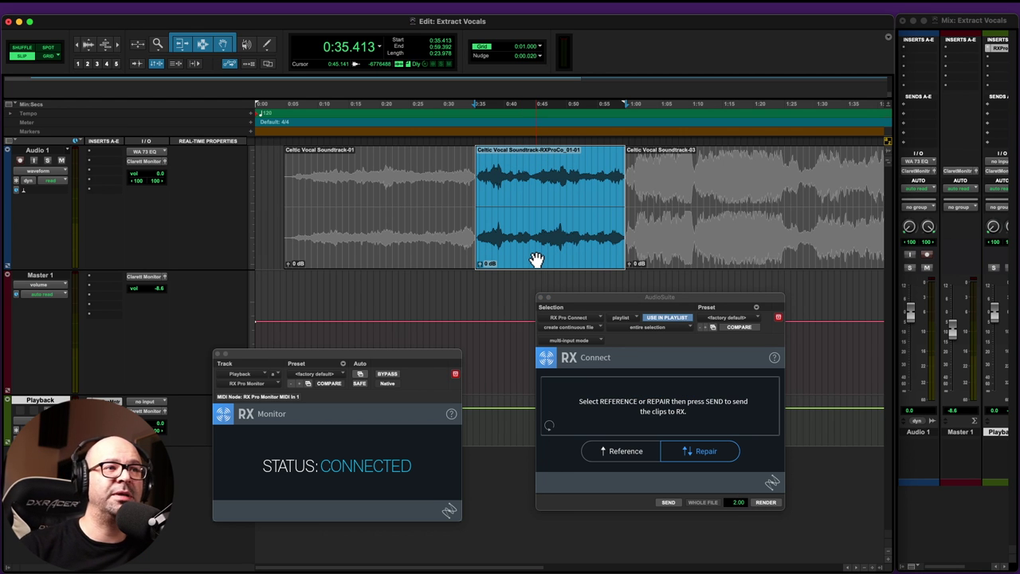
{"action": "key", "text": "space"}
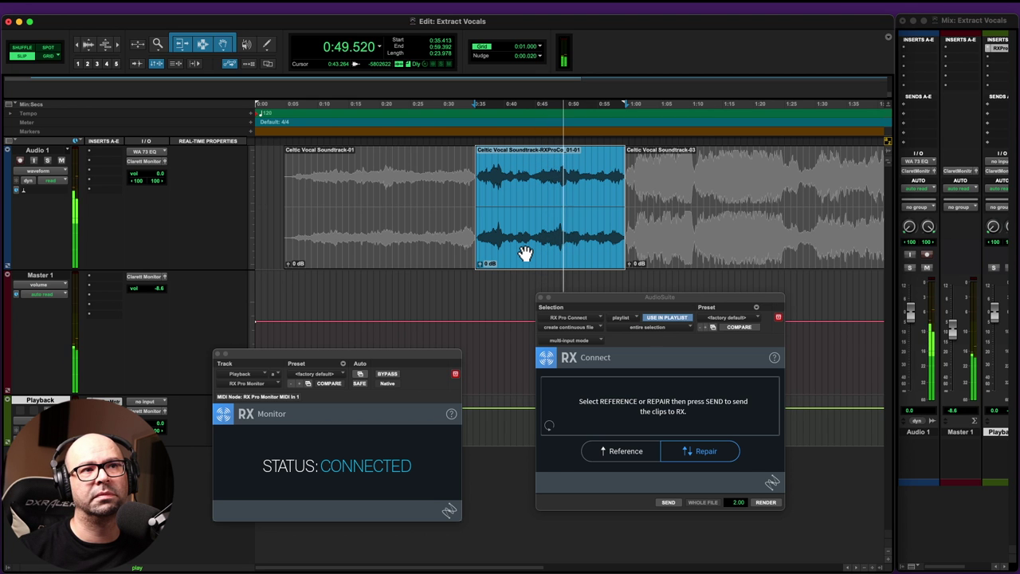
{"action": "key", "text": "space"}
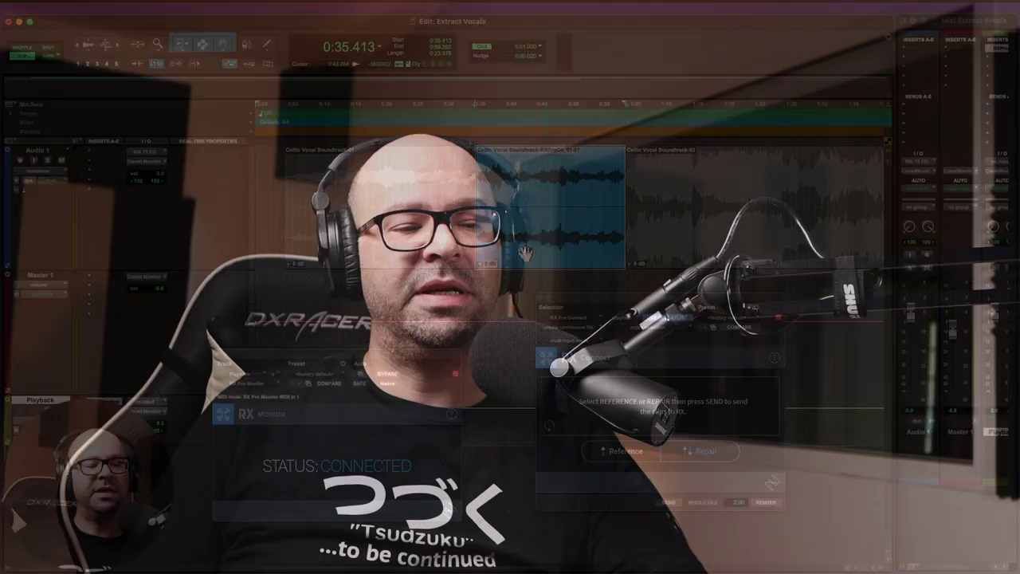